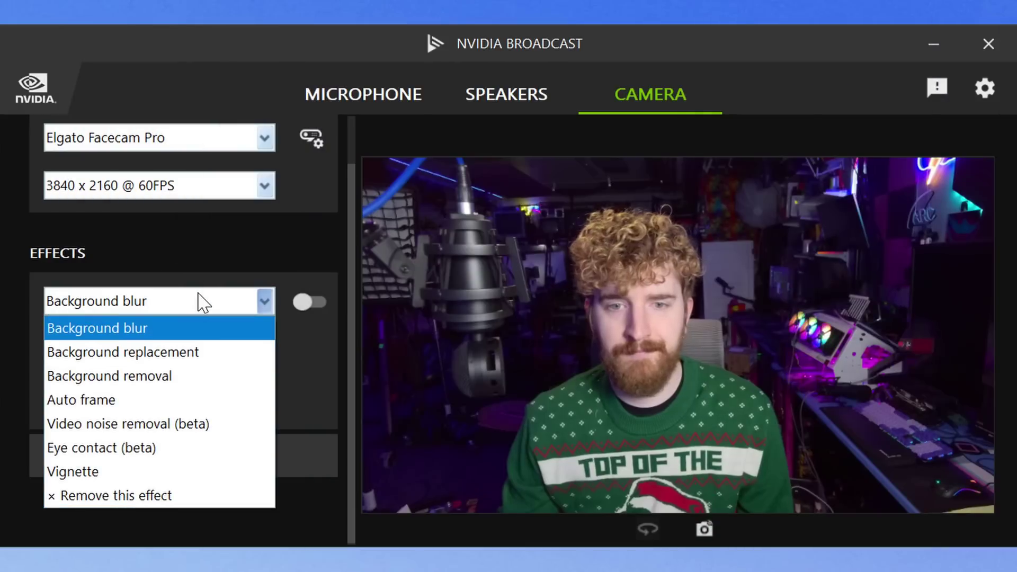
Turn on Background blur, try Background replacement, then switch back to Background blur
{"action": "left_click", "coordinate": [198, 300]}
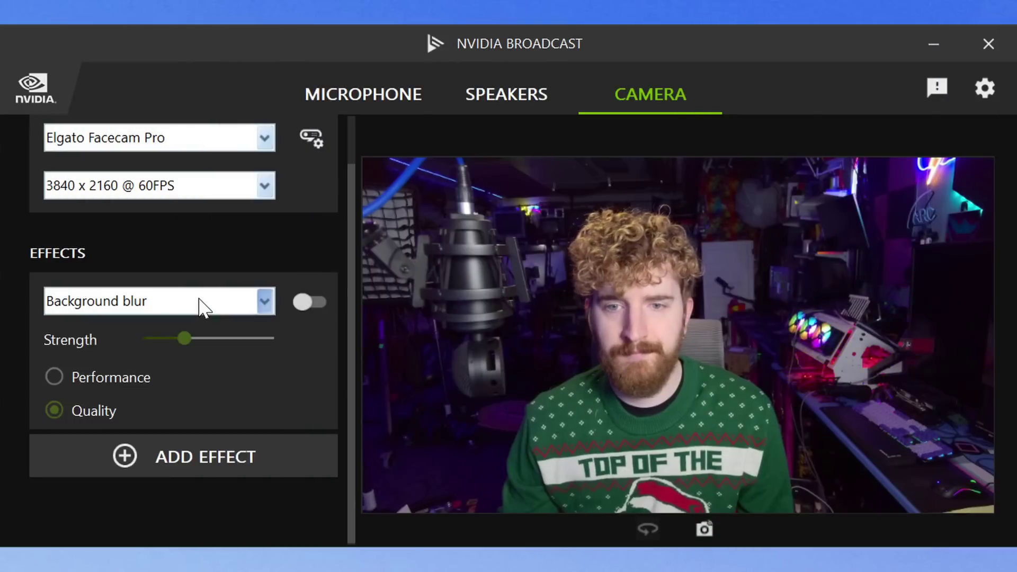
{"action": "left_click", "coordinate": [320, 300]}
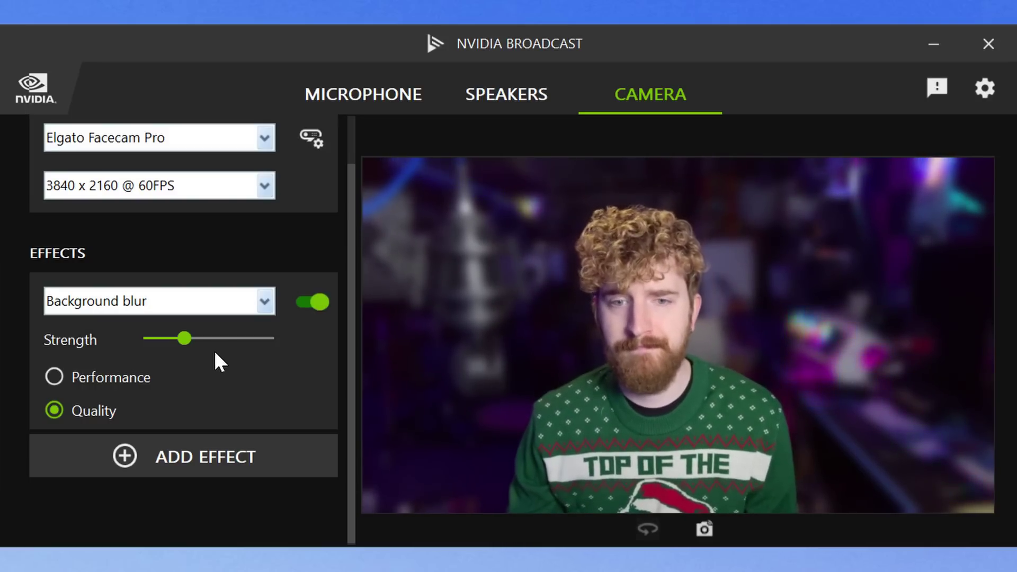
{"action": "left_click", "coordinate": [210, 303]}
{"action": "left_click", "coordinate": [194, 347]}
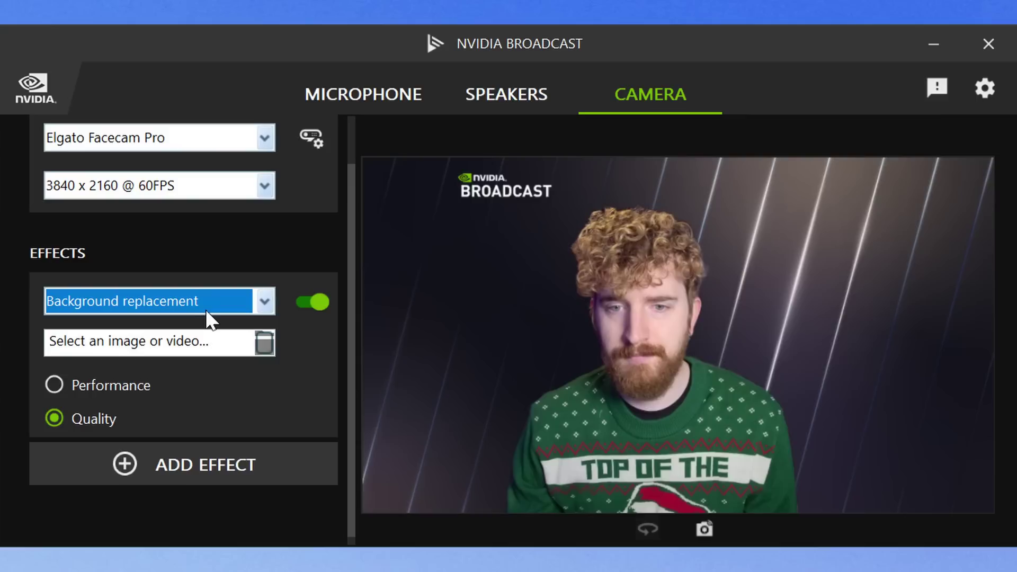
{"action": "left_click", "coordinate": [210, 301]}
{"action": "left_click", "coordinate": [200, 328]}
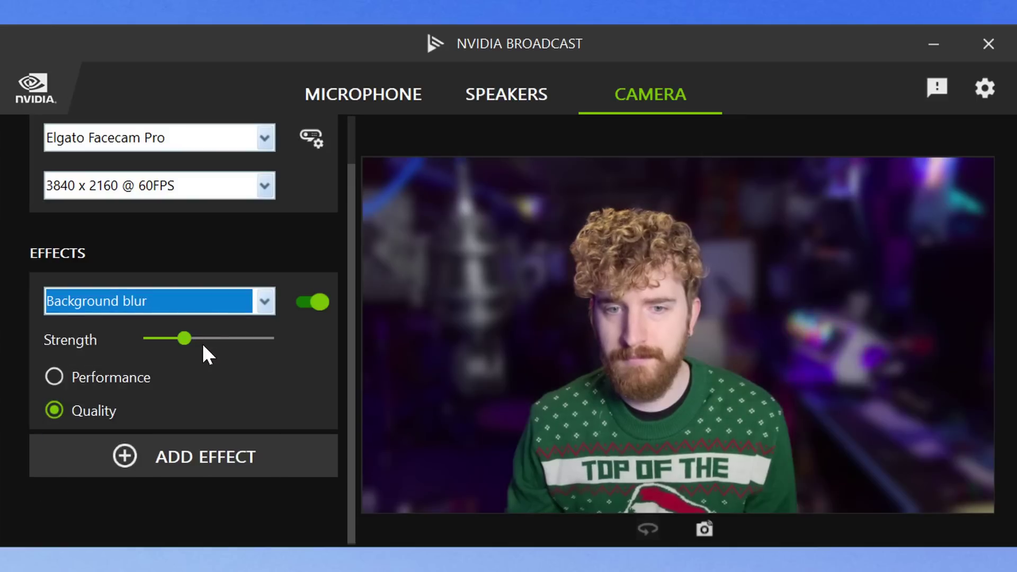
Try Background removal and Video noise removal (beta), declining the resolution change noise removal requires
{"action": "left_click", "coordinate": [205, 307]}
{"action": "left_click", "coordinate": [198, 377]}
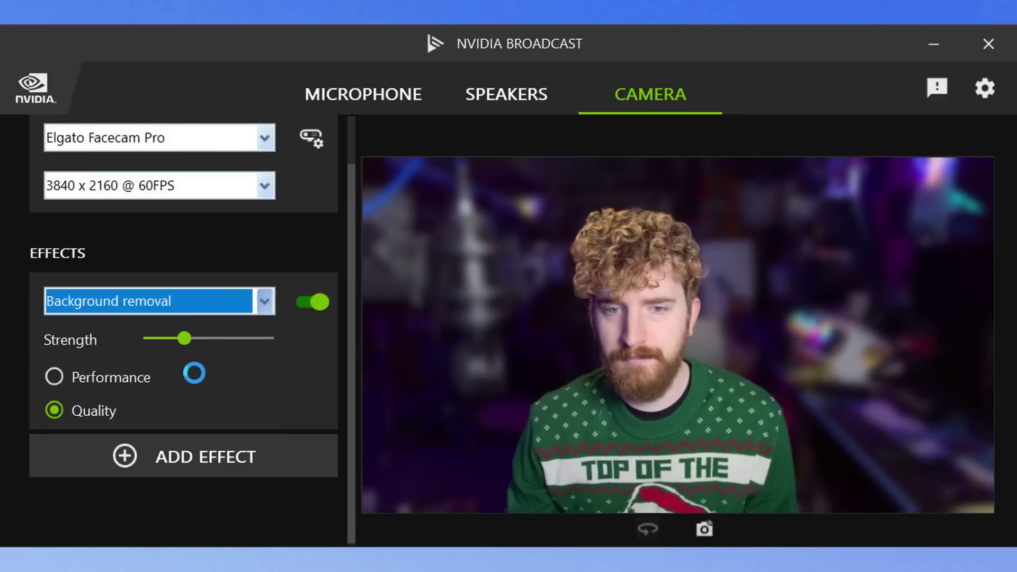
{"action": "left_click", "coordinate": [205, 310]}
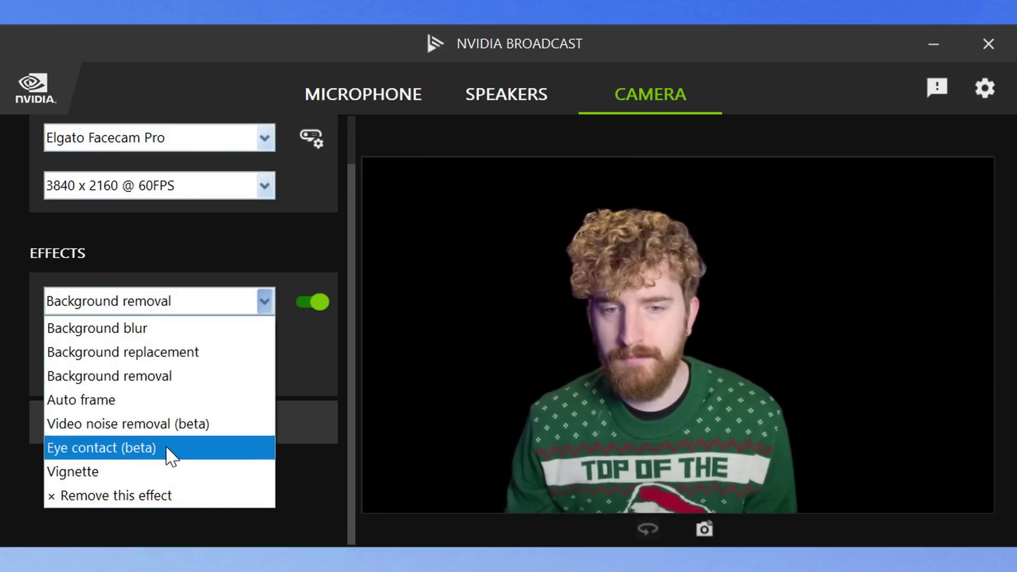
{"action": "left_click", "coordinate": [167, 424]}
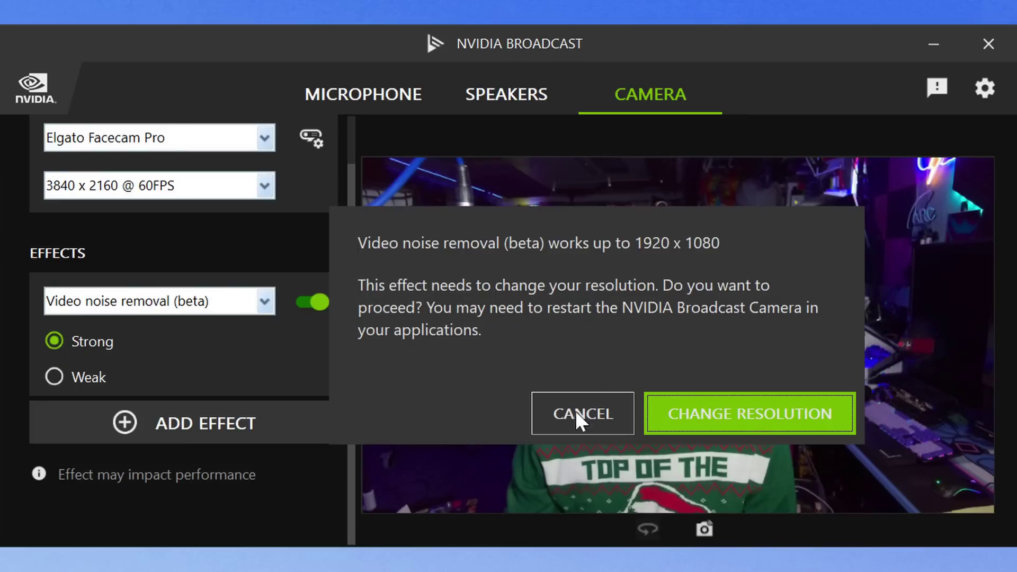
{"action": "left_click", "coordinate": [575, 411]}
Reselect Background blur, switch it on, and add a second camera effect slot
{"action": "left_click", "coordinate": [245, 295]}
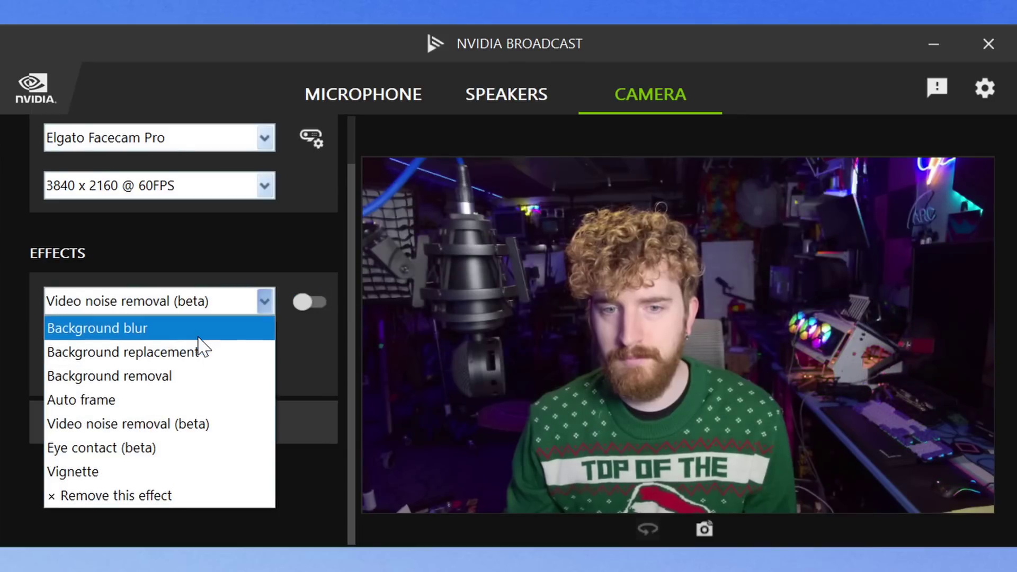
{"action": "left_click", "coordinate": [198, 337]}
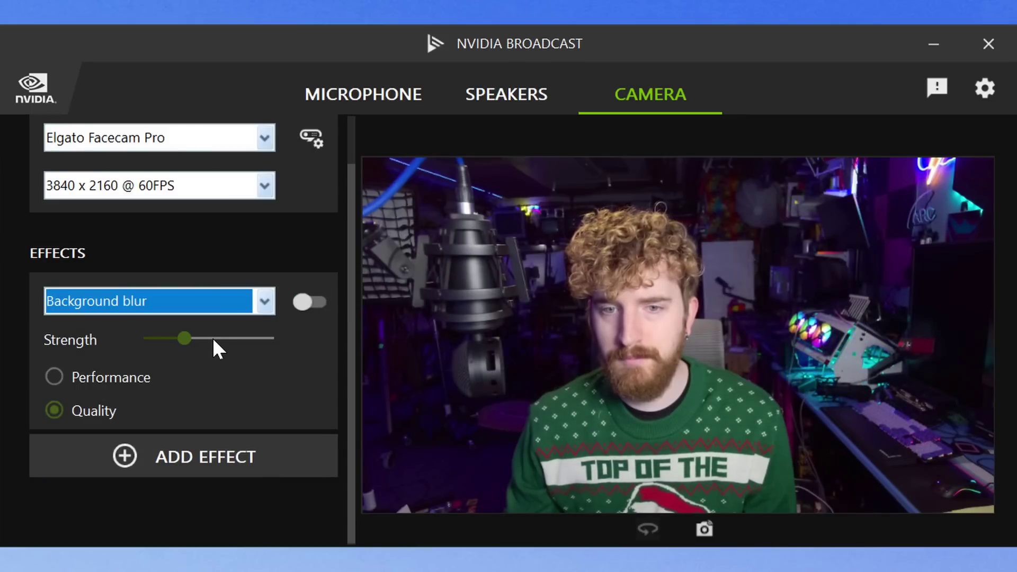
{"action": "left_click", "coordinate": [325, 300]}
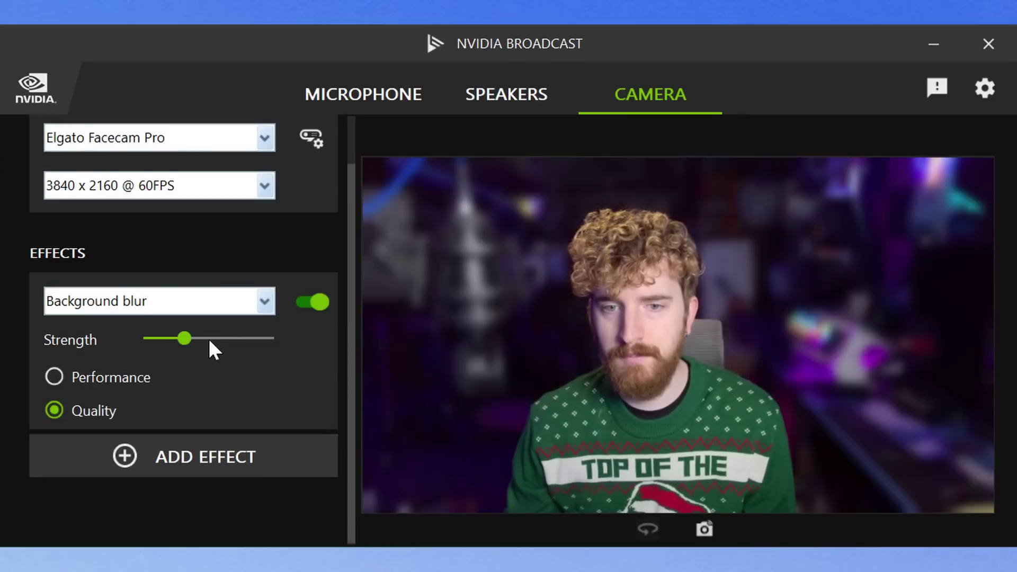
{"action": "left_click", "coordinate": [186, 457]}
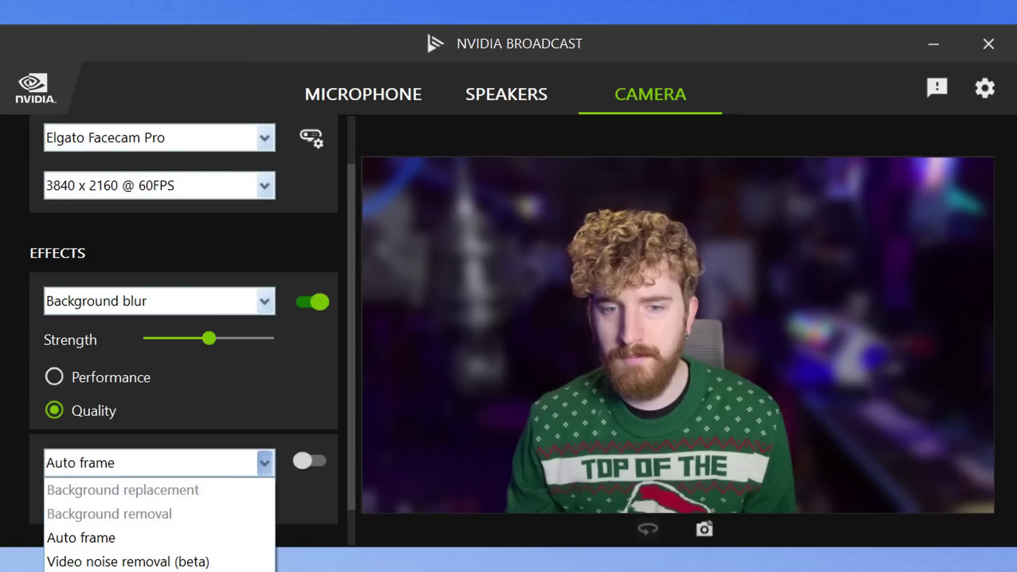
Make Vignette the second effect, switch it on, and tick Face tracking
{"action": "key", "text": "Down"}
{"action": "key", "text": "Down"}
{"action": "key", "text": "Return"}
{"action": "left_click", "coordinate": [317, 461]}
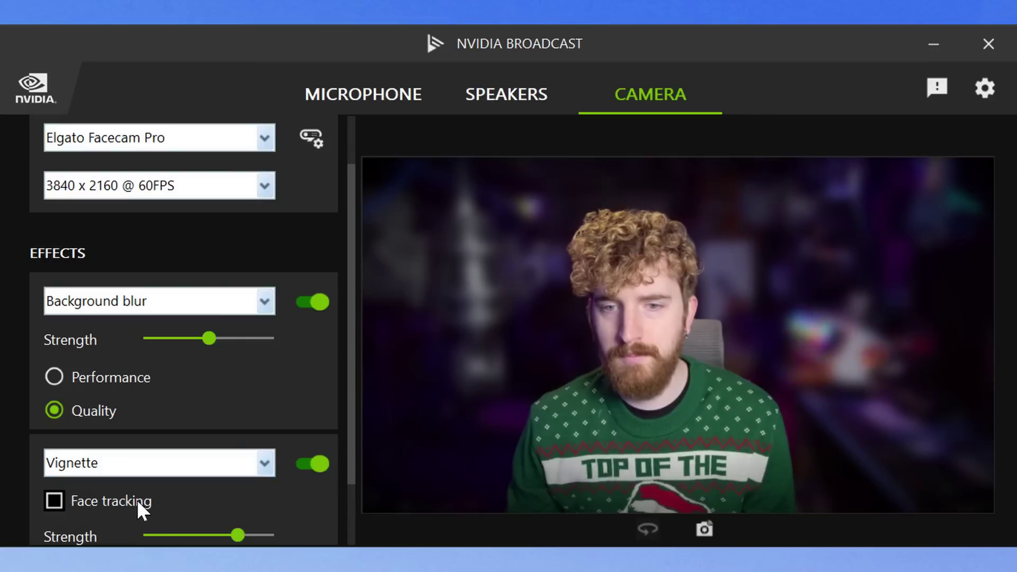
{"action": "left_click", "coordinate": [55, 499]}
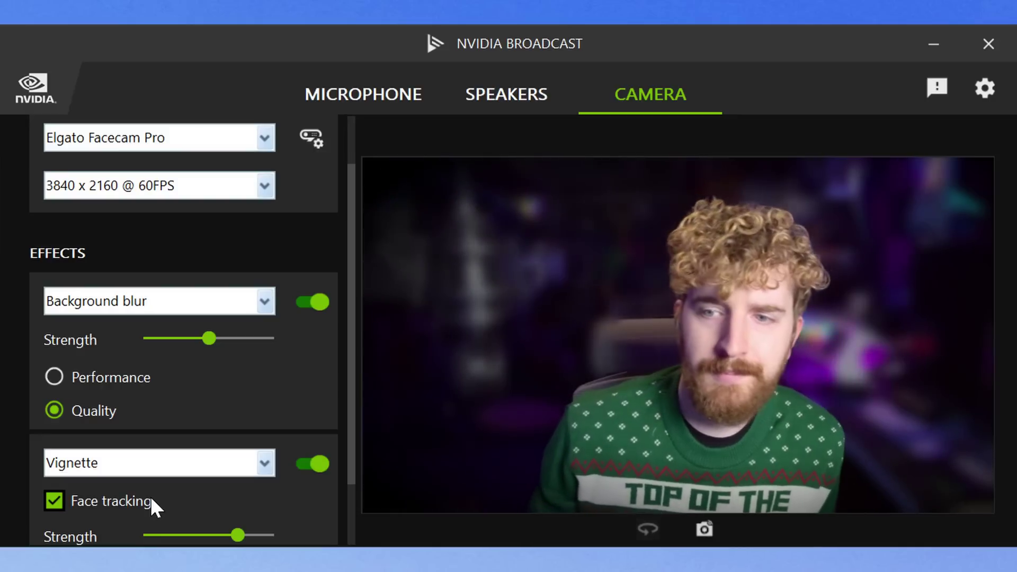
{"action": "scroll", "coordinate": [345, 496], "scroll_direction": "down", "scroll_amount": 1}
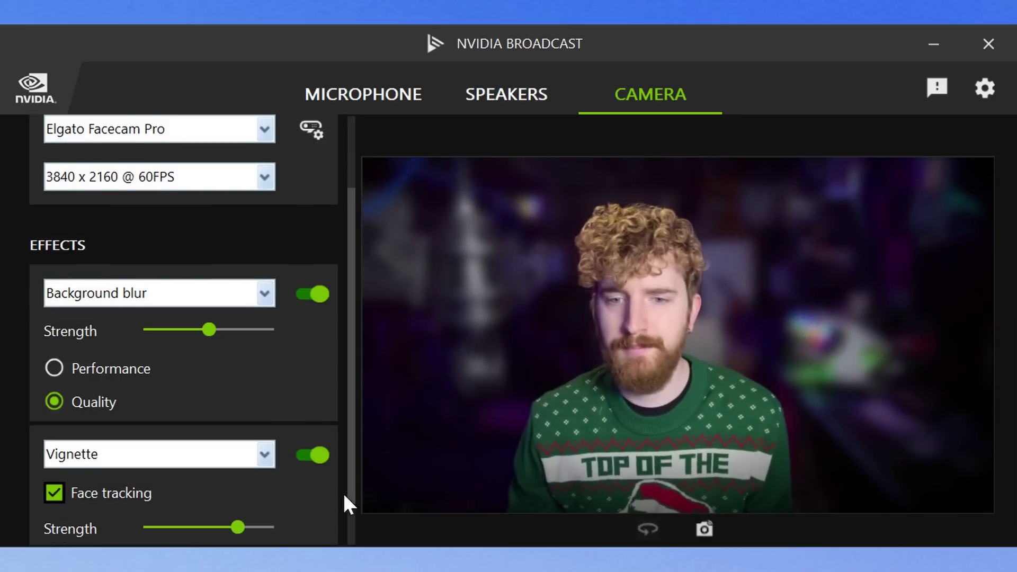
{"action": "scroll", "coordinate": [343, 496], "scroll_direction": "down", "scroll_amount": 2}
{"action": "scroll", "coordinate": [343, 496], "scroll_direction": "up", "scroll_amount": 1}
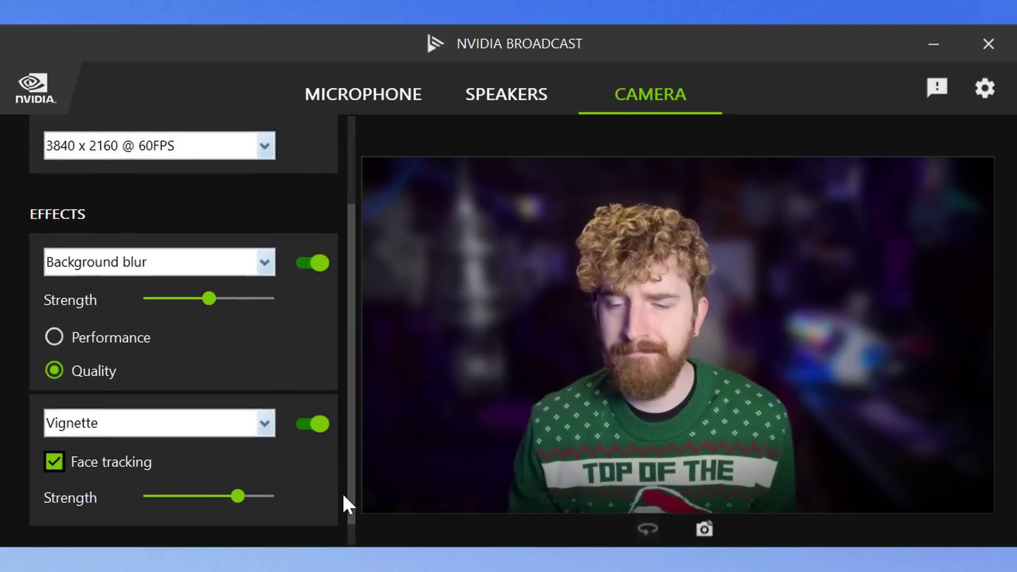
Replace Vignette with Eye contact (beta), accepting its resolution change to 1920 x 1080 @ 60FPS
{"action": "left_click", "coordinate": [228, 430]}
{"action": "left_click", "coordinate": [182, 548]}
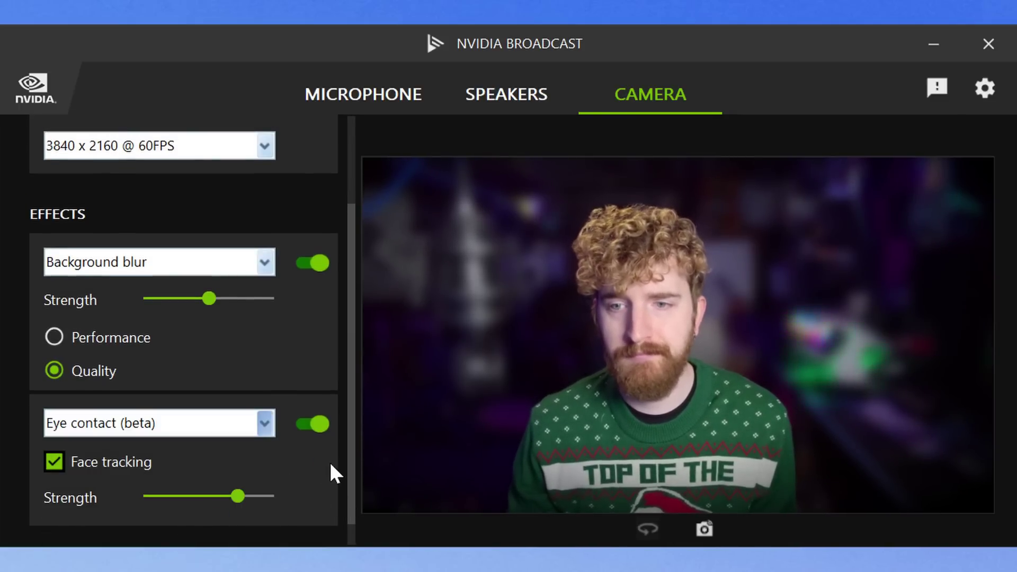
{"action": "left_click", "coordinate": [659, 413]}
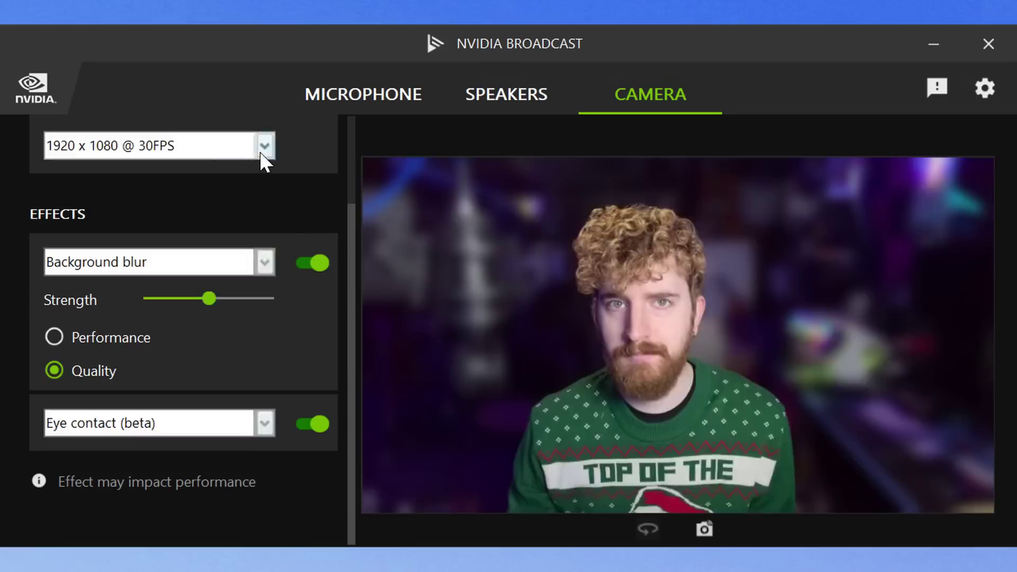
{"action": "left_click", "coordinate": [263, 151]}
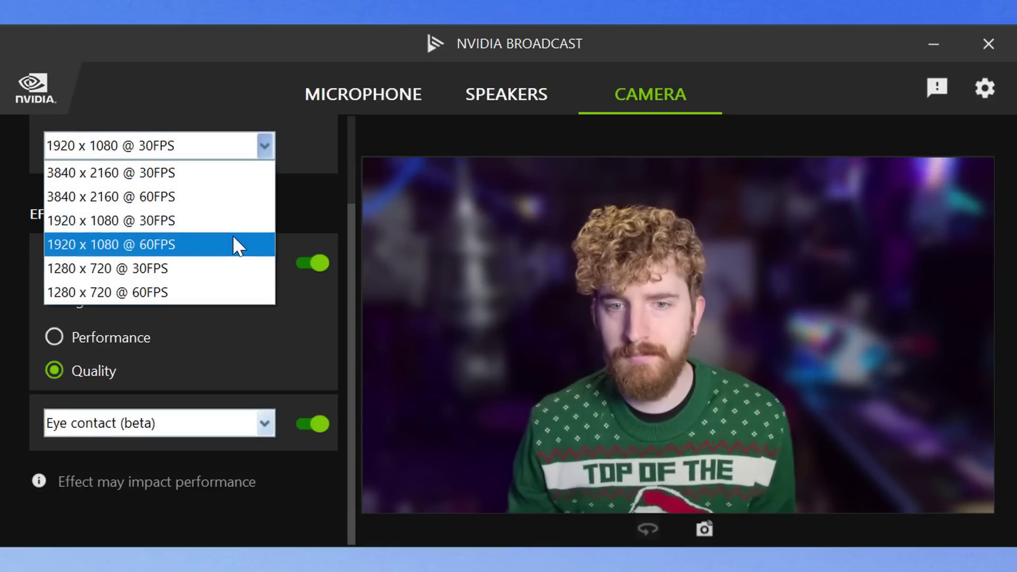
{"action": "left_click", "coordinate": [233, 244]}
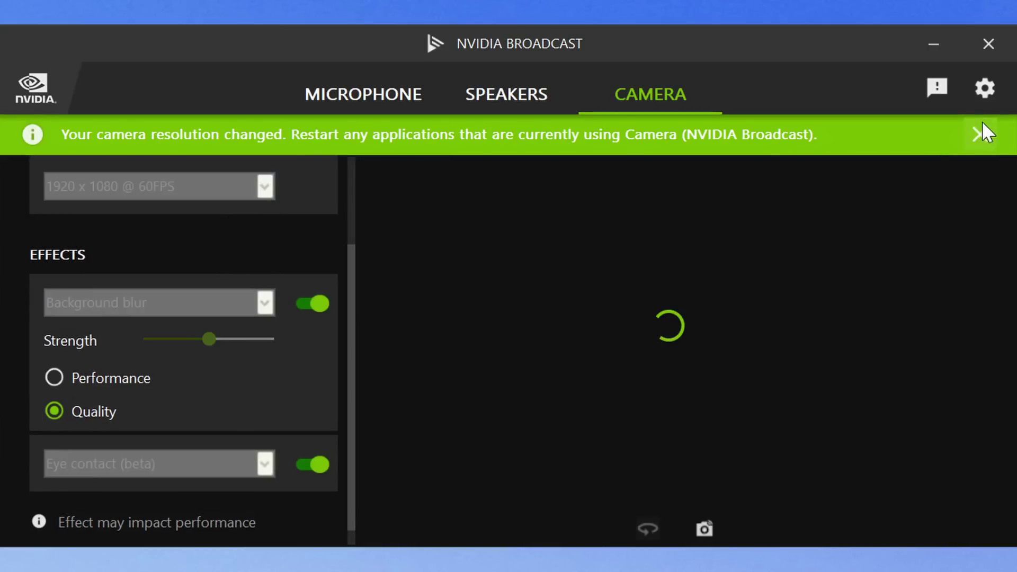
{"action": "left_click", "coordinate": [980, 134]}
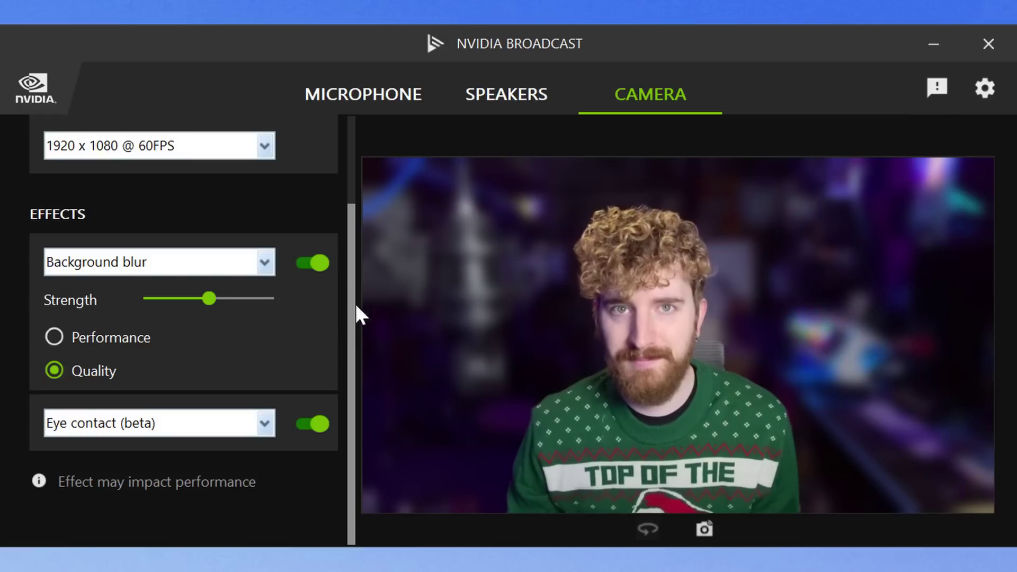
Set the camera resolution back to 1920 x 1080 @ 30FPS and dismiss the notice
{"action": "scroll", "coordinate": [330, 205], "scroll_direction": "up", "scroll_amount": 2}
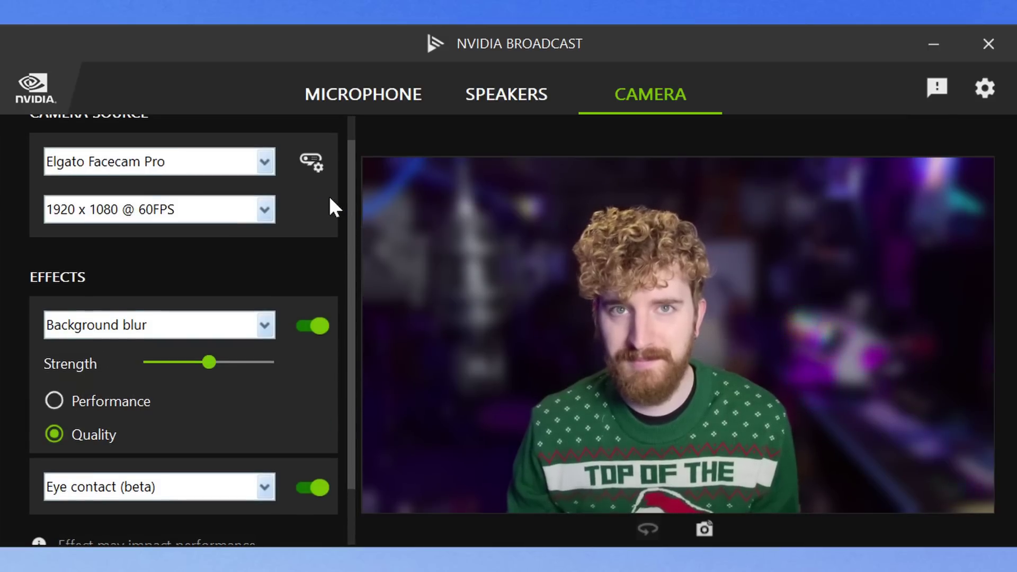
{"action": "left_click", "coordinate": [264, 212]}
{"action": "left_click", "coordinate": [220, 284]}
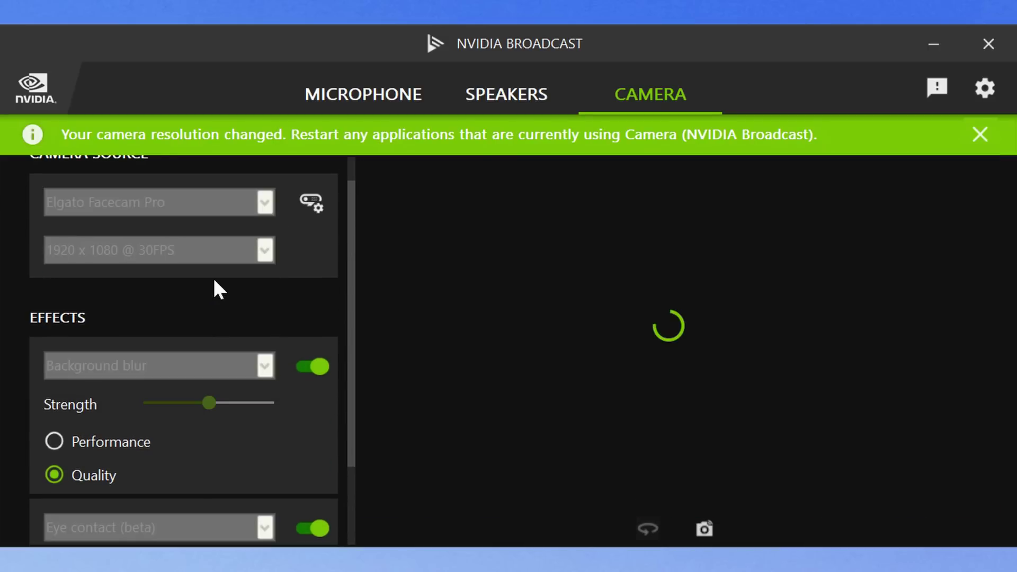
{"action": "left_click_drag", "start_coordinate": [354, 345], "coordinate": [353, 411]}
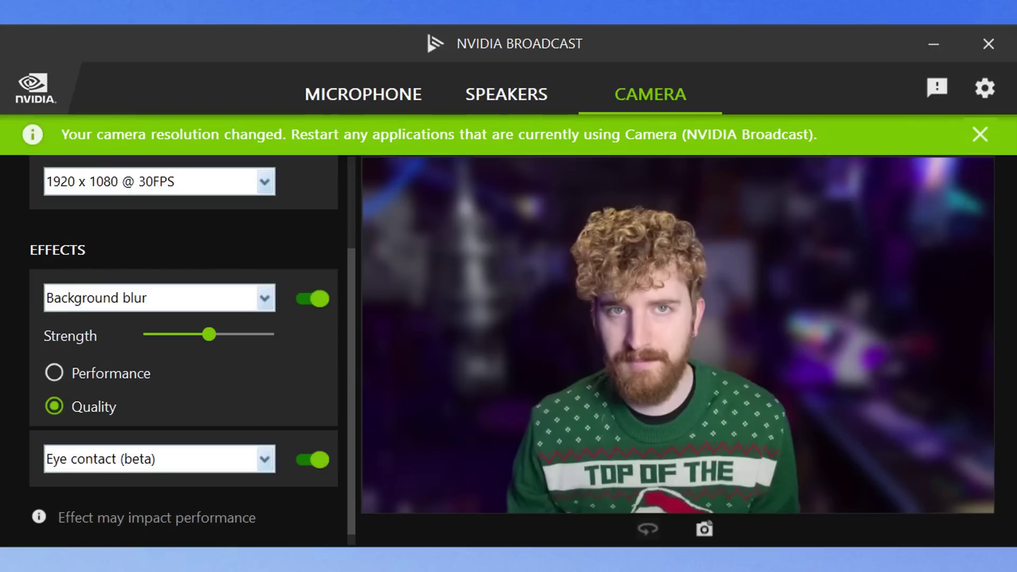
{"action": "left_click", "coordinate": [979, 135]}
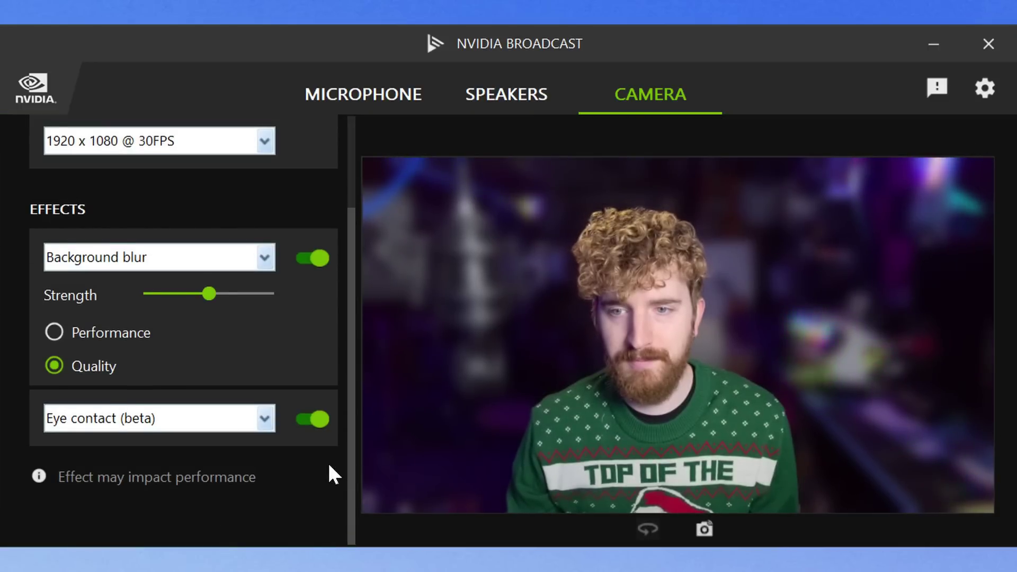